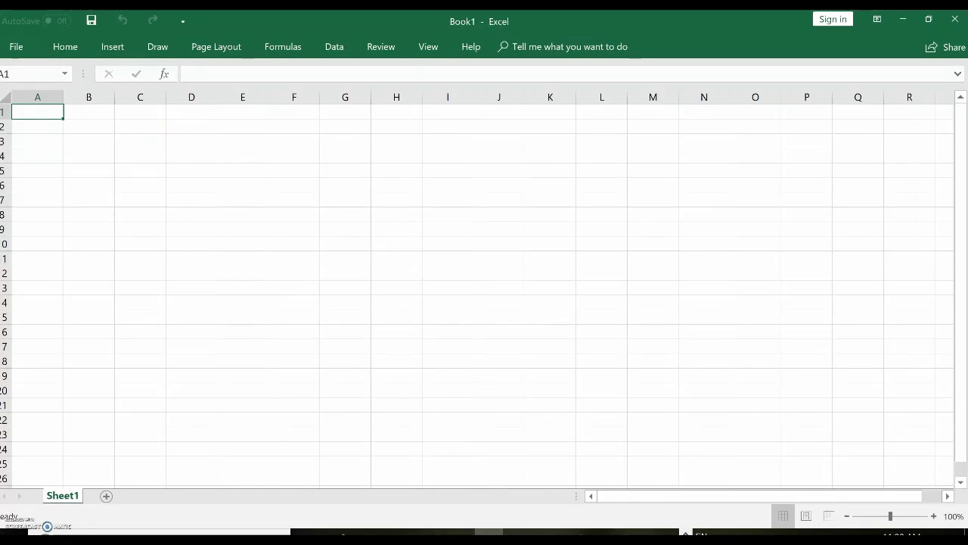
Mute the computer's speakers and return to the blank worksheet
{"action": "left_click", "coordinate": [862, 532]}
{"action": "left_click", "coordinate": [718, 507]}
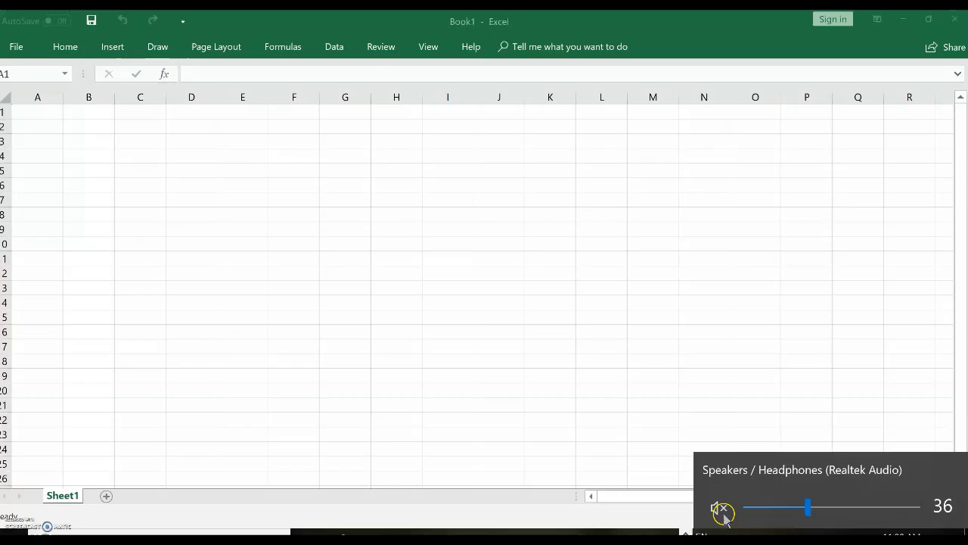
{"action": "left_click", "coordinate": [130, 133]}
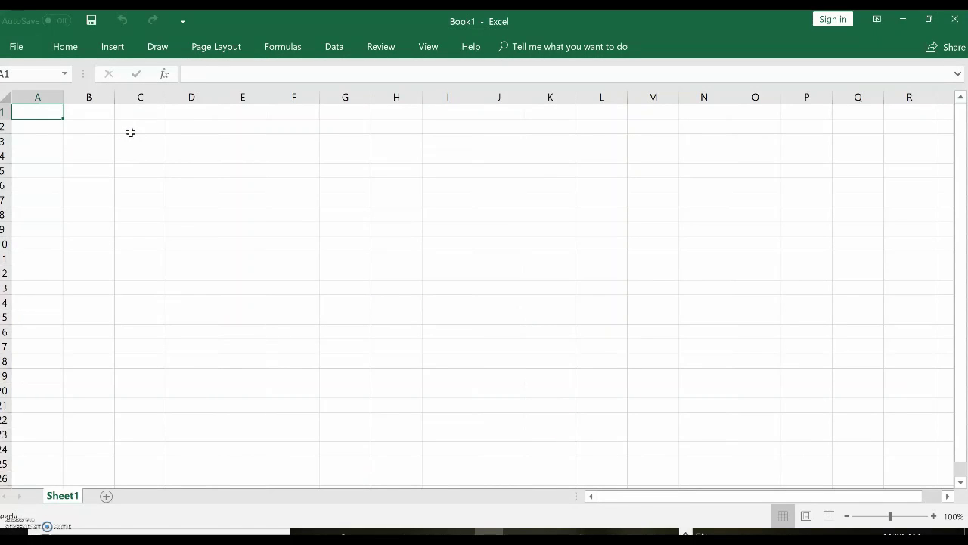
Enter the numbers 69, 100, 68, 55, 99 and 72 down column D in cells D2 to D7
{"action": "left_click", "coordinate": [189, 125]}
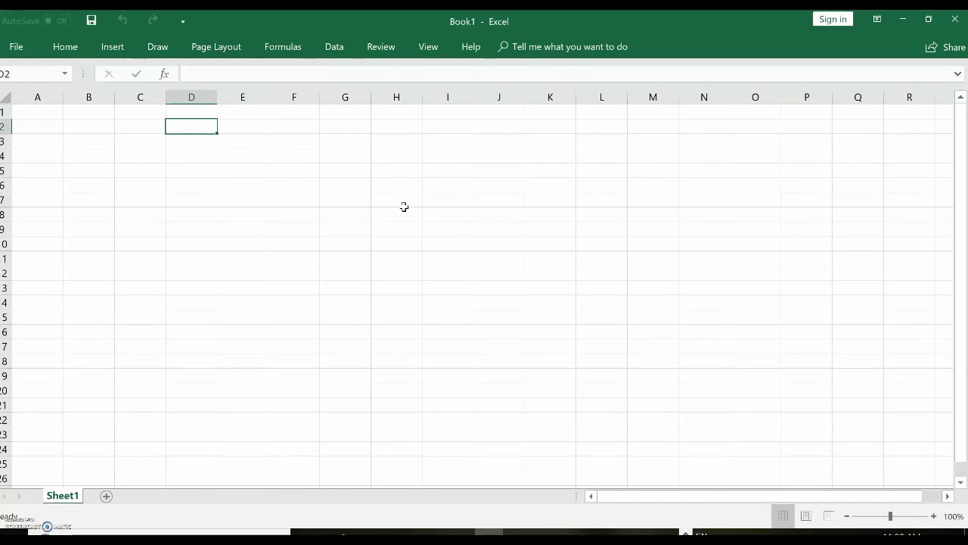
{"action": "type", "text": "69"}
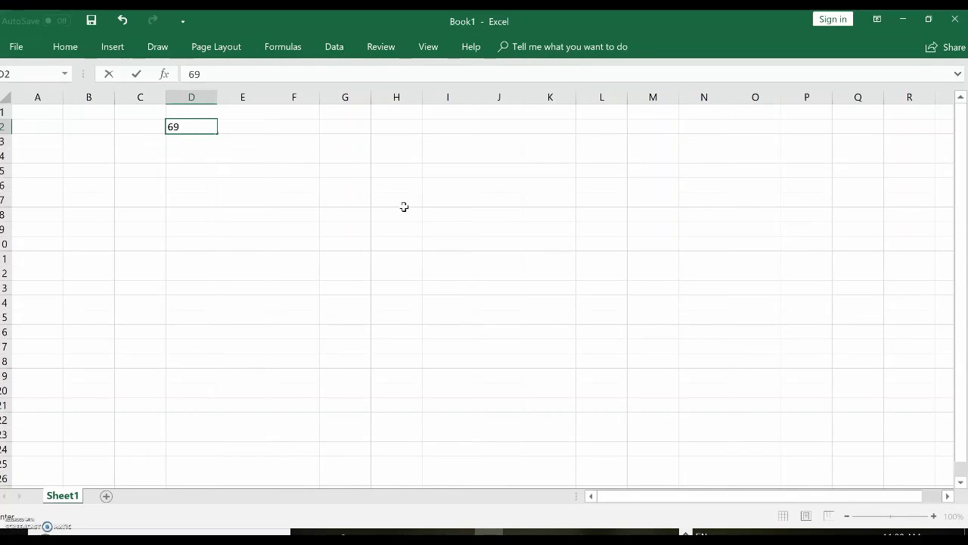
{"action": "key", "text": "Return"}
{"action": "type", "text": "100"}
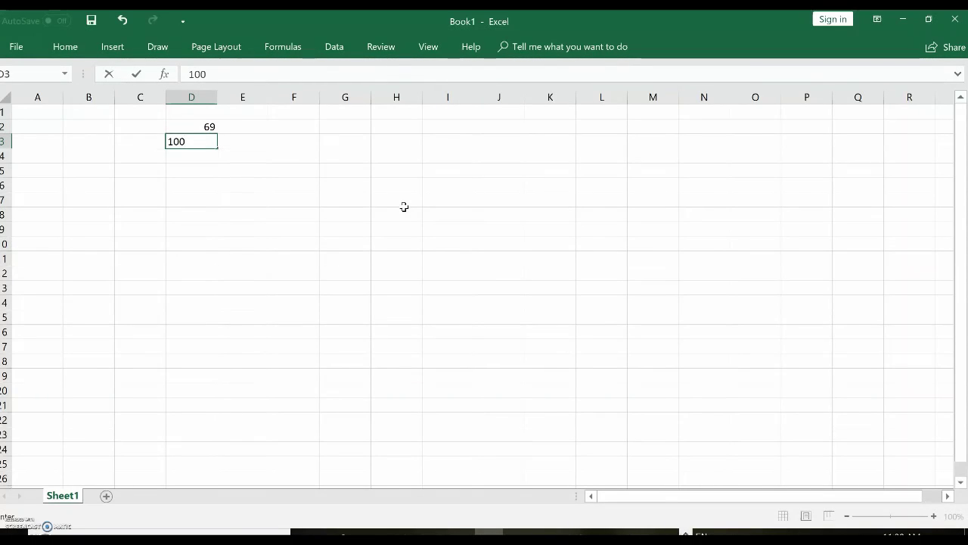
{"action": "key", "text": "Return"}
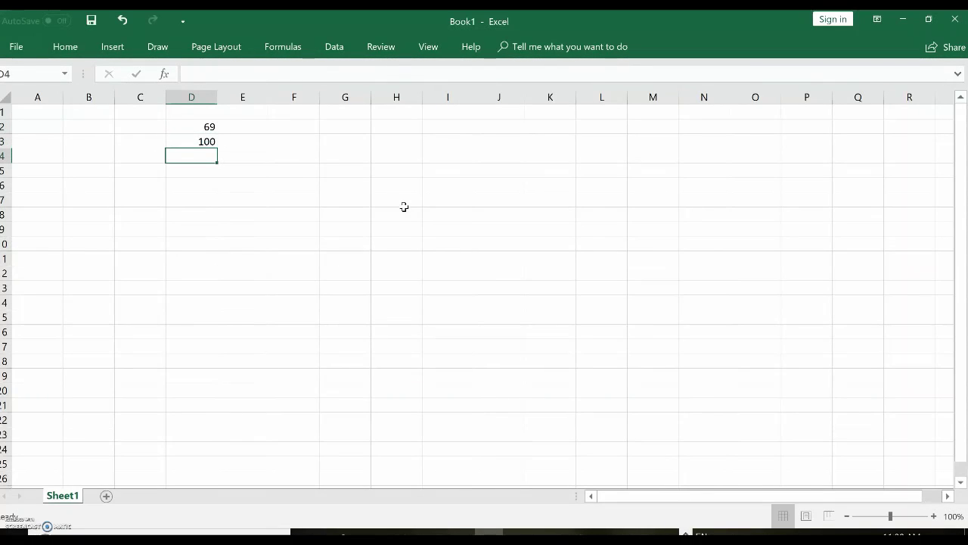
{"action": "type", "text": "68"}
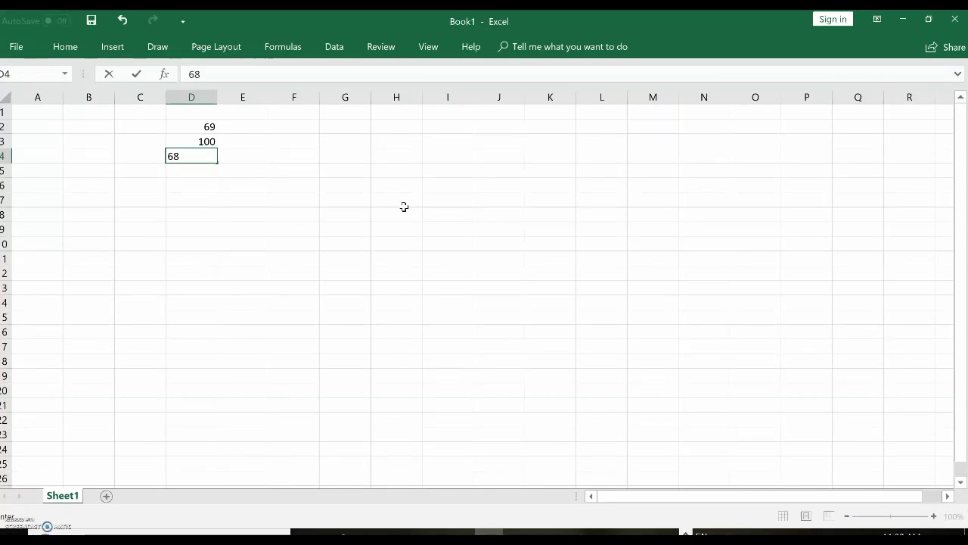
{"action": "key", "text": "Return"}
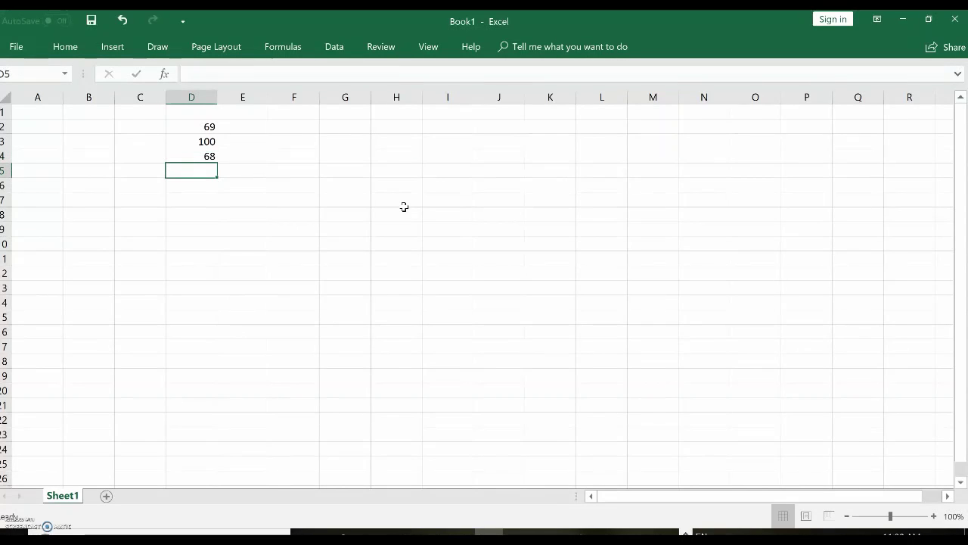
{"action": "type", "text": "55"}
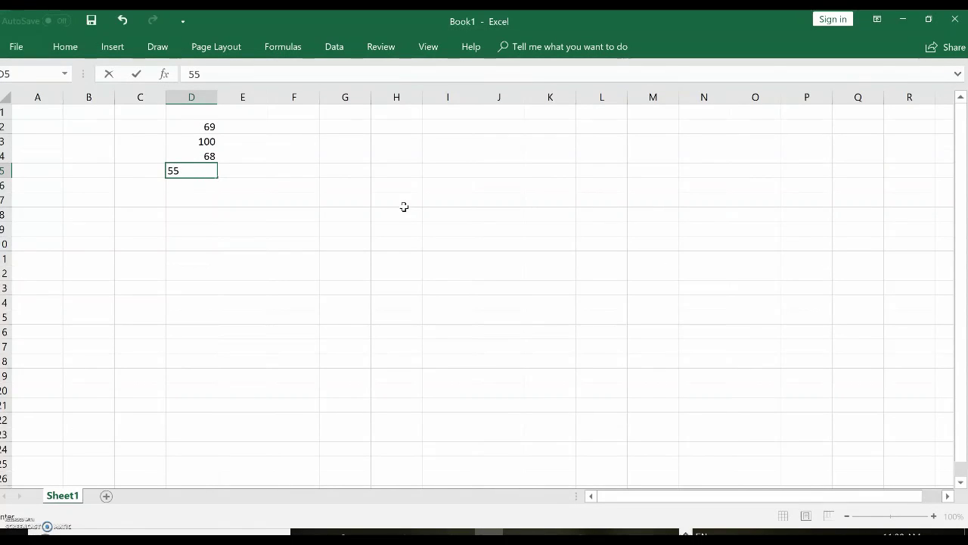
{"action": "key", "text": "Return"}
{"action": "type", "text": "99"}
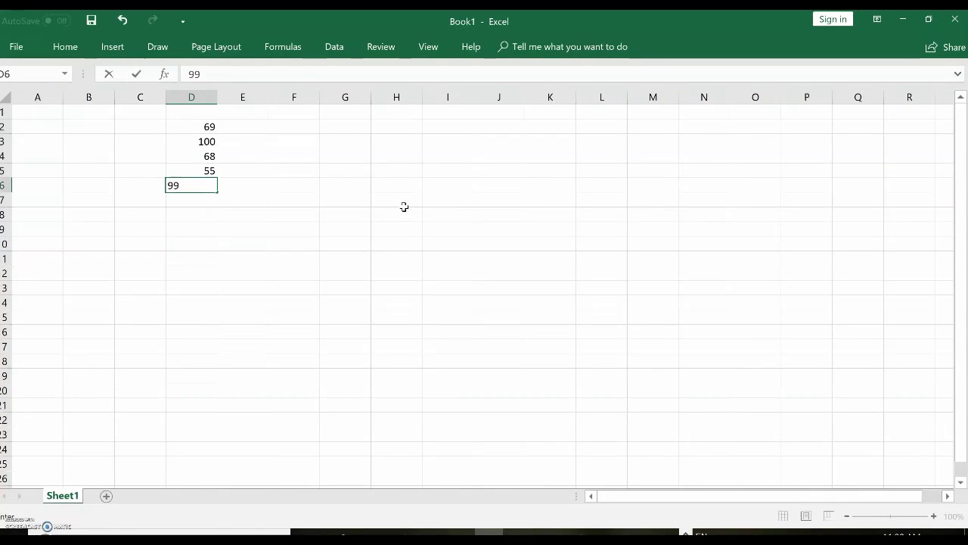
{"action": "key", "text": "Return"}
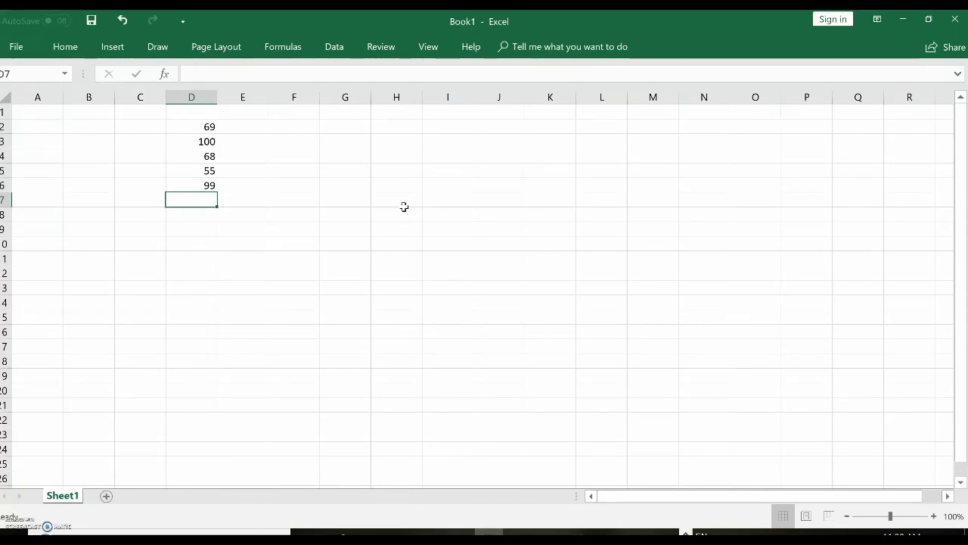
{"action": "type", "text": "72"}
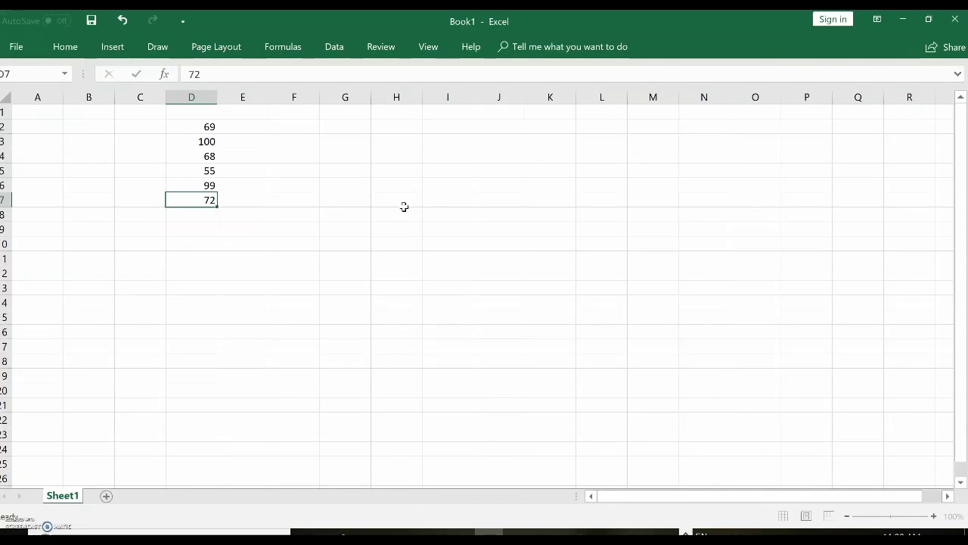
{"action": "key", "text": "Return"}
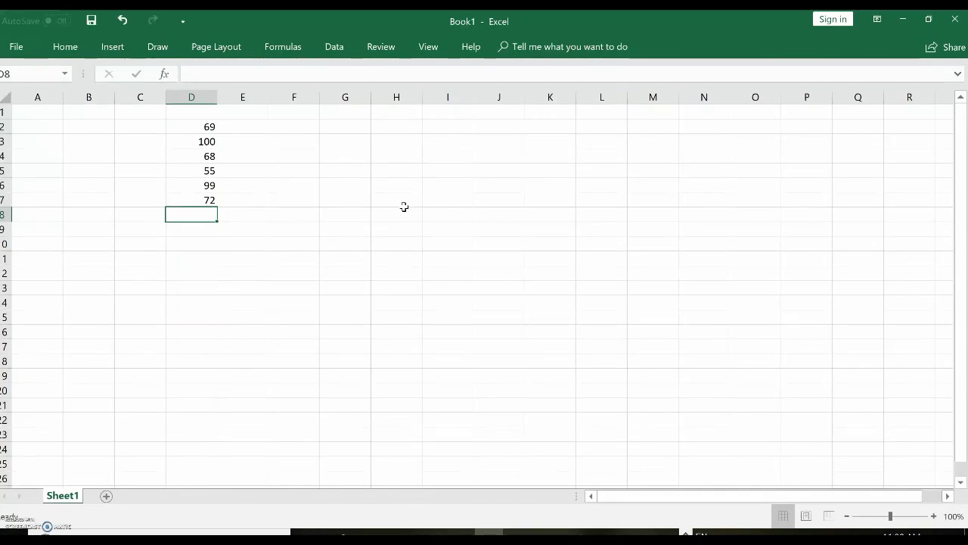
Continue the number list with 59, 44, 88, 80, 74 and 71 in cells D8 to D13
{"action": "type", "text": "59"}
{"action": "key", "text": "Return"}
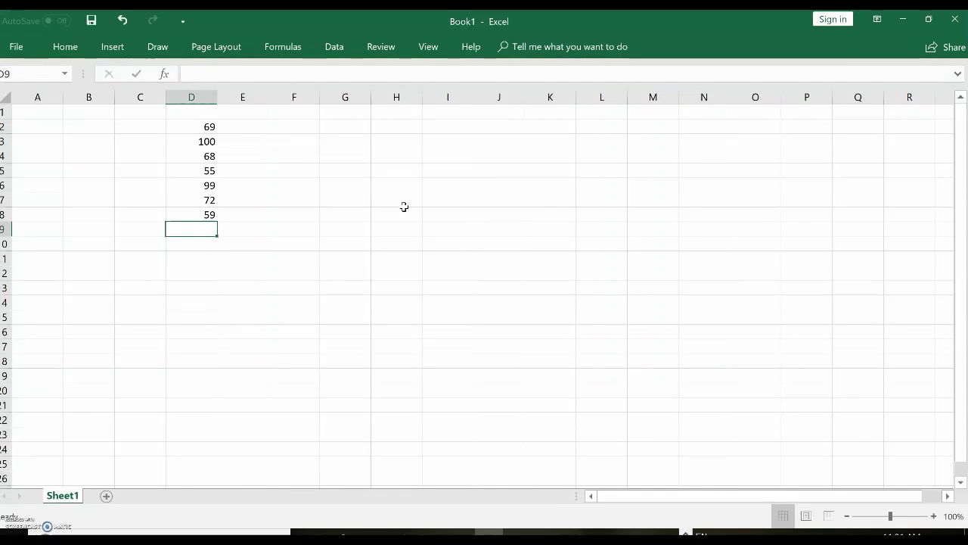
{"action": "type", "text": "44"}
{"action": "key", "text": "Return"}
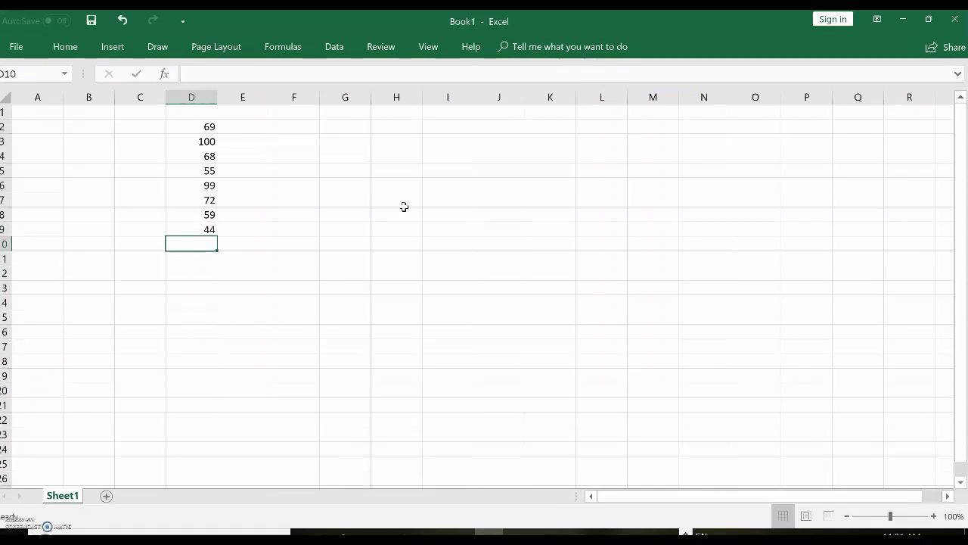
{"action": "type", "text": "88"}
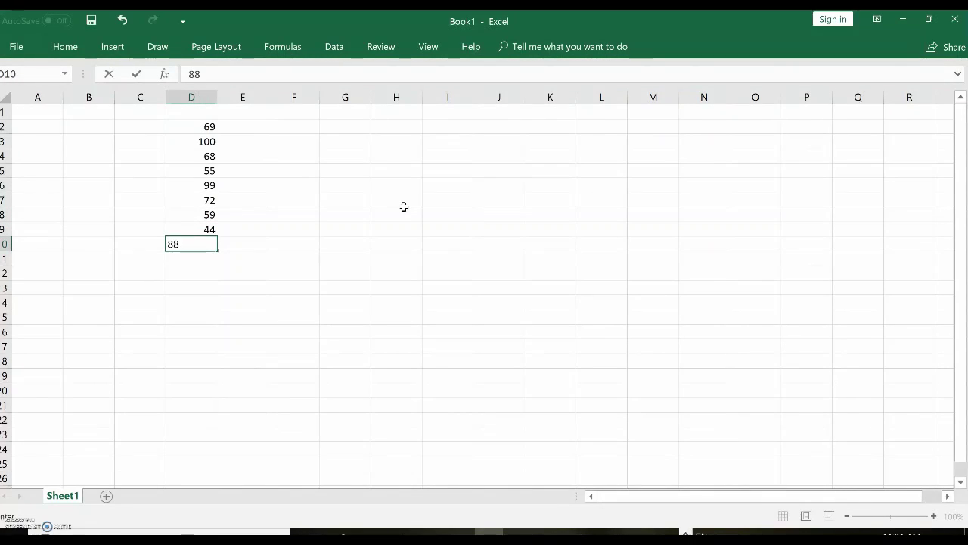
{"action": "key", "text": "Return"}
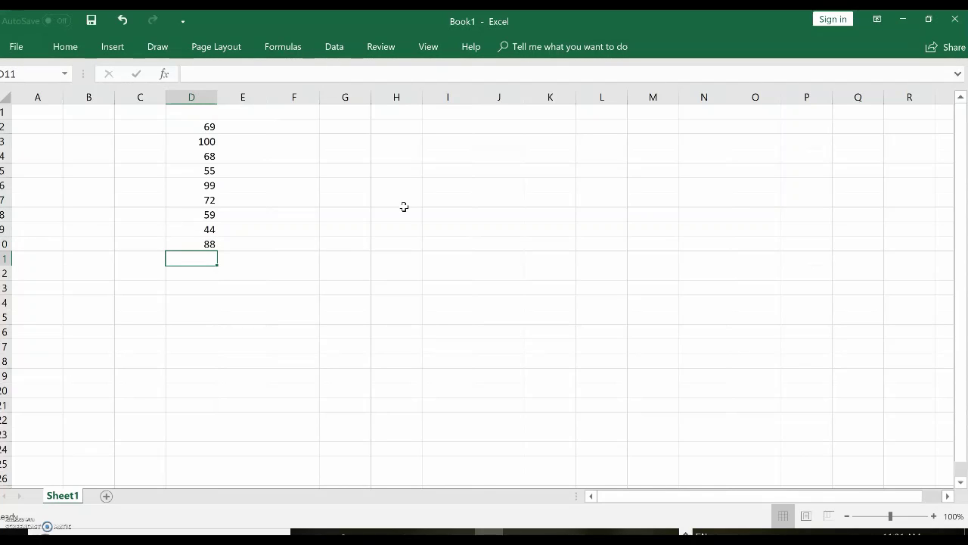
{"action": "type", "text": "80"}
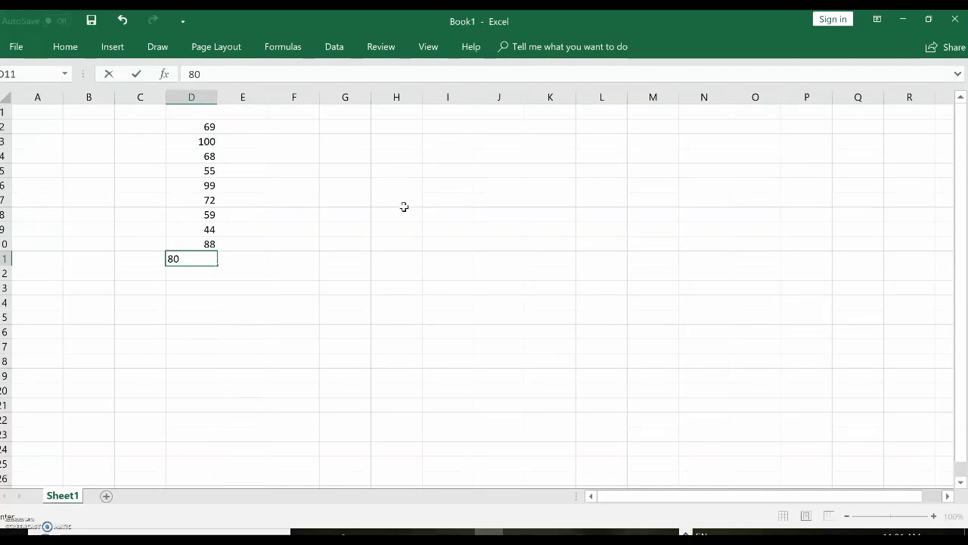
{"action": "key", "text": "Return"}
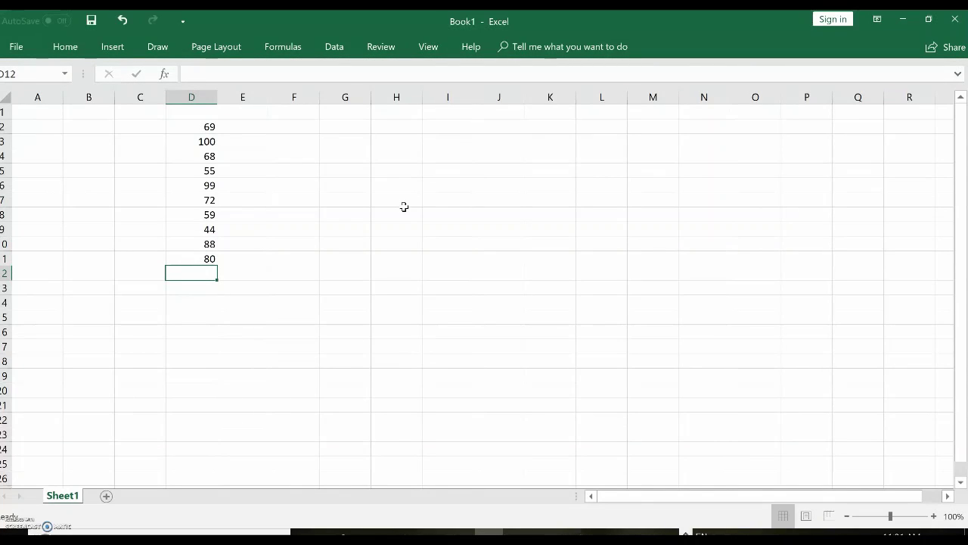
{"action": "type", "text": "74"}
{"action": "key", "text": "Return"}
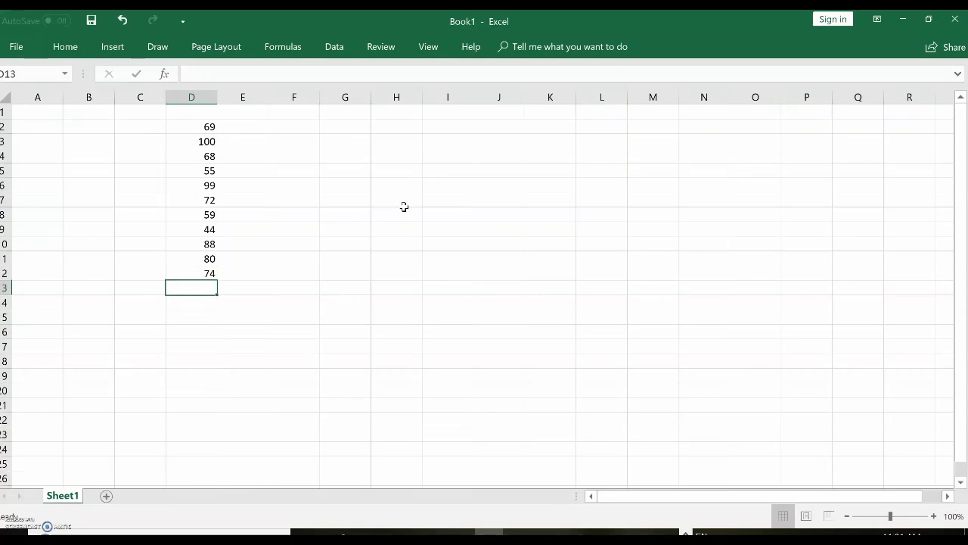
{"action": "type", "text": "71"}
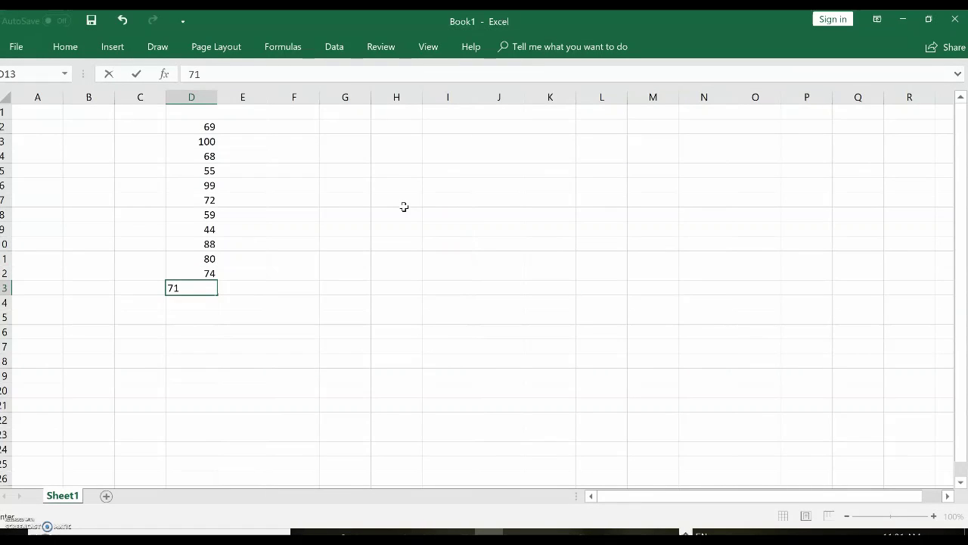
{"action": "key", "text": "Return"}
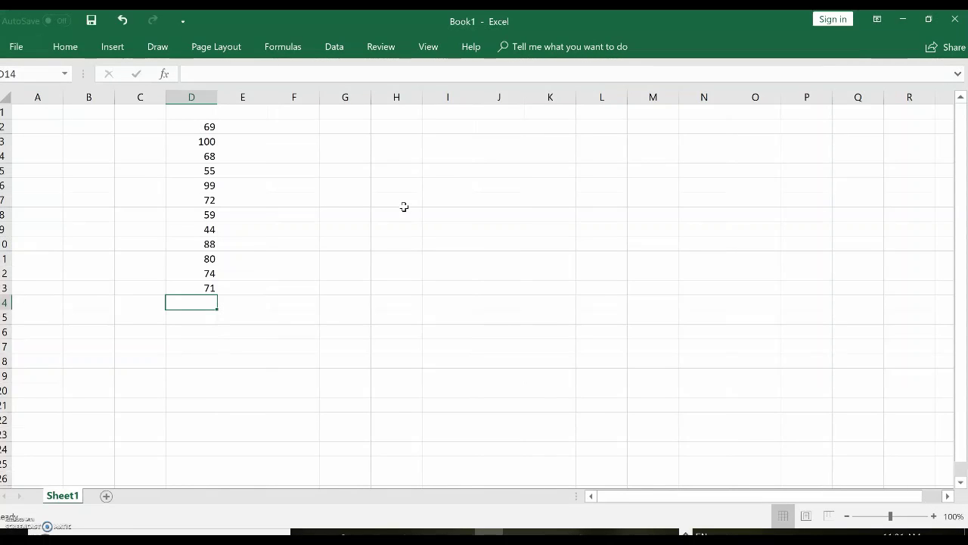
Label cell C14 "sum" and insert the SUM function over D2:D13 in cell D14
{"action": "left_click", "coordinate": [135, 306]}
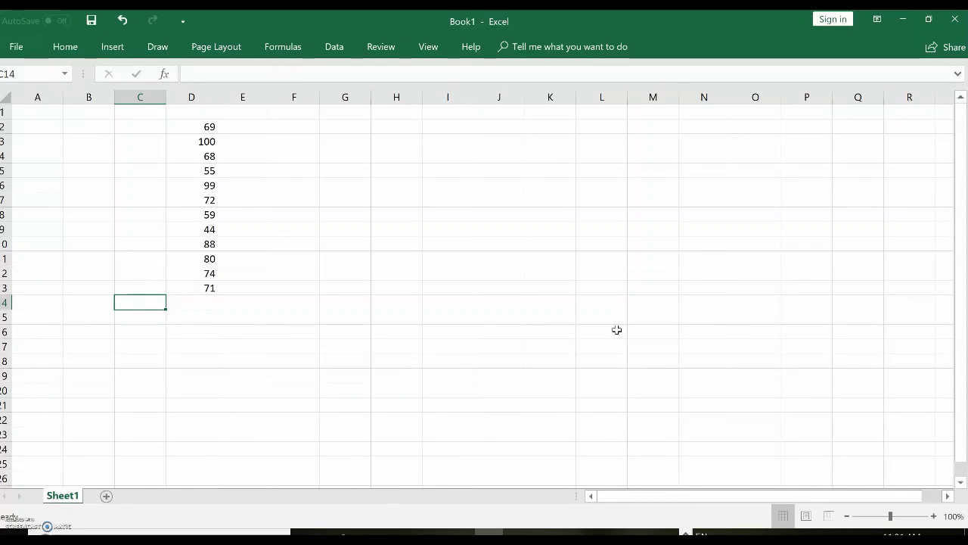
{"action": "type", "text": "sum"}
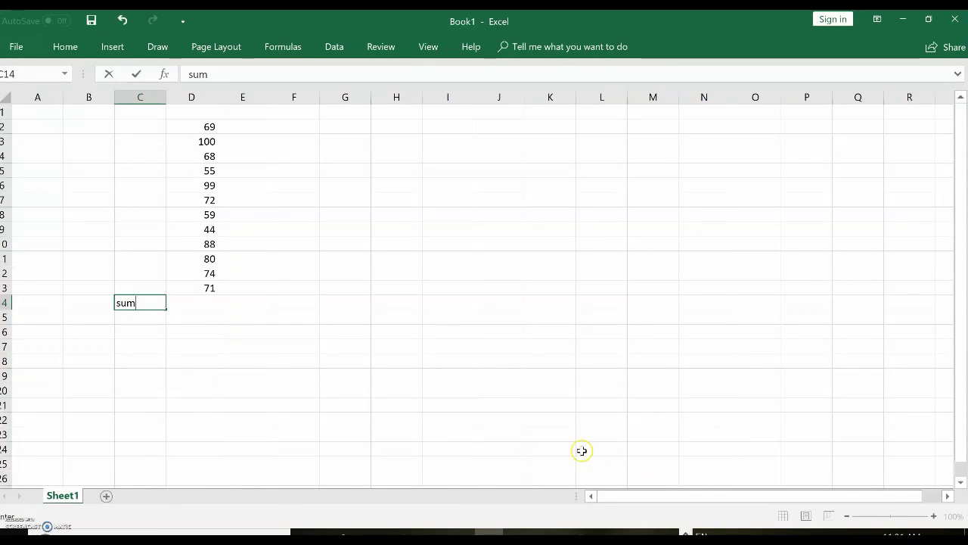
{"action": "left_click", "coordinate": [201, 303]}
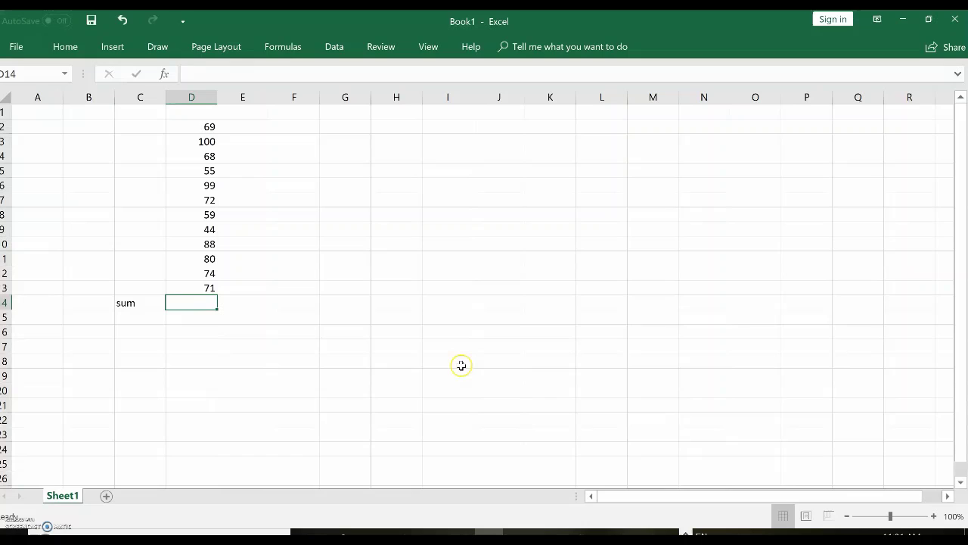
{"action": "left_click", "coordinate": [166, 74]}
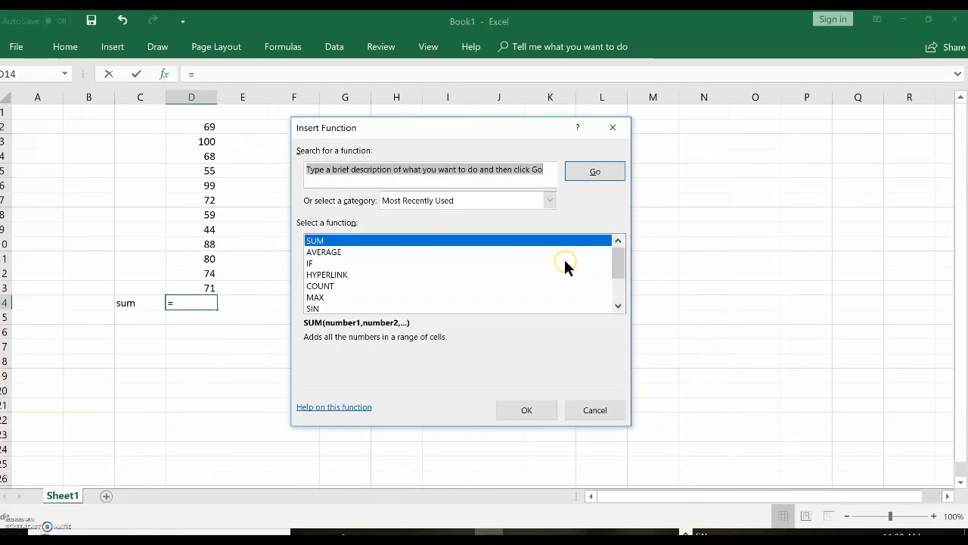
{"action": "left_click", "coordinate": [346, 242]}
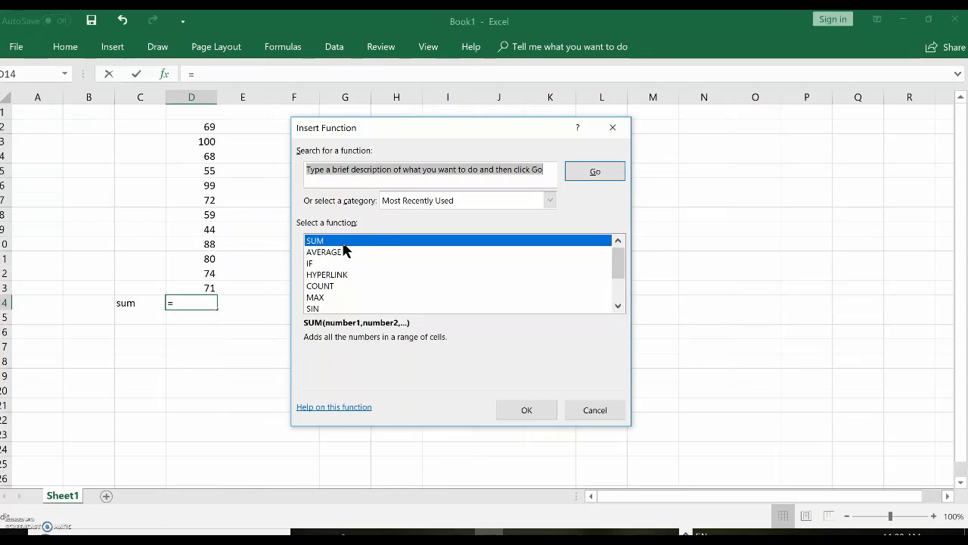
{"action": "left_click", "coordinate": [353, 239]}
{"action": "left_click", "coordinate": [324, 242]}
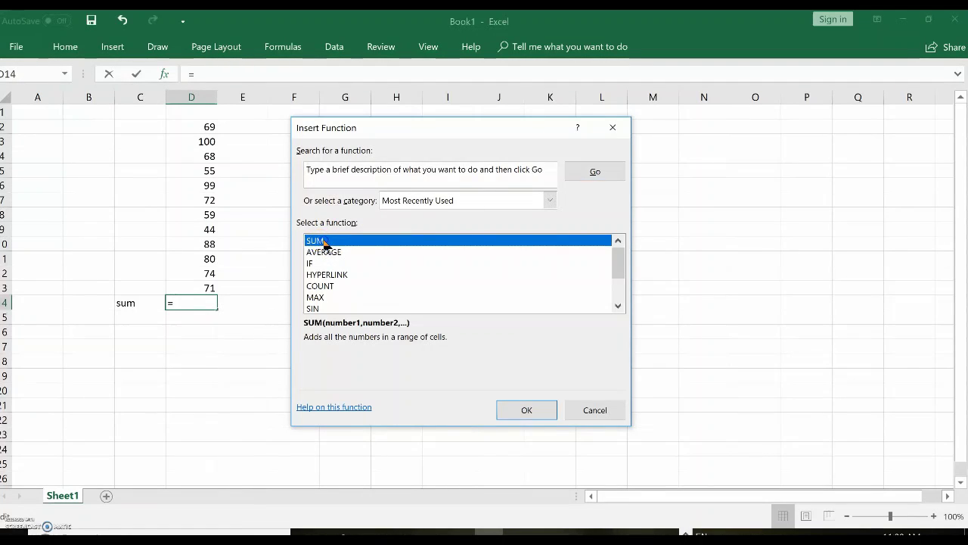
{"action": "left_click", "coordinate": [531, 409]}
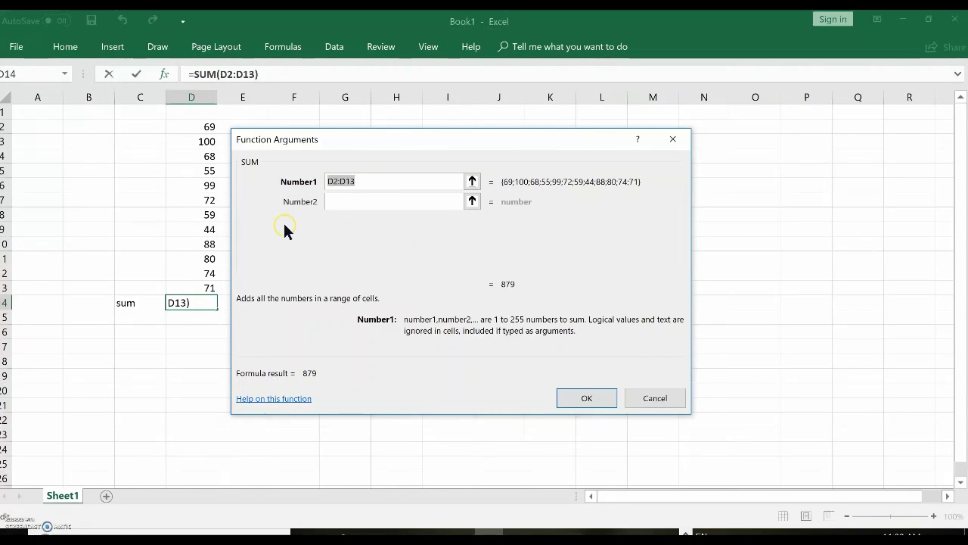
{"action": "left_click", "coordinate": [327, 204]}
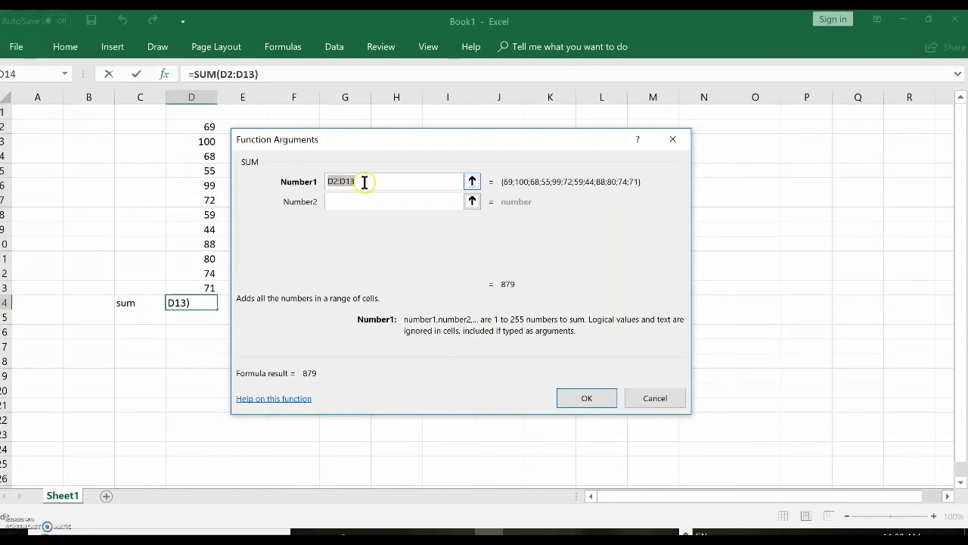
{"action": "left_click", "coordinate": [219, 152]}
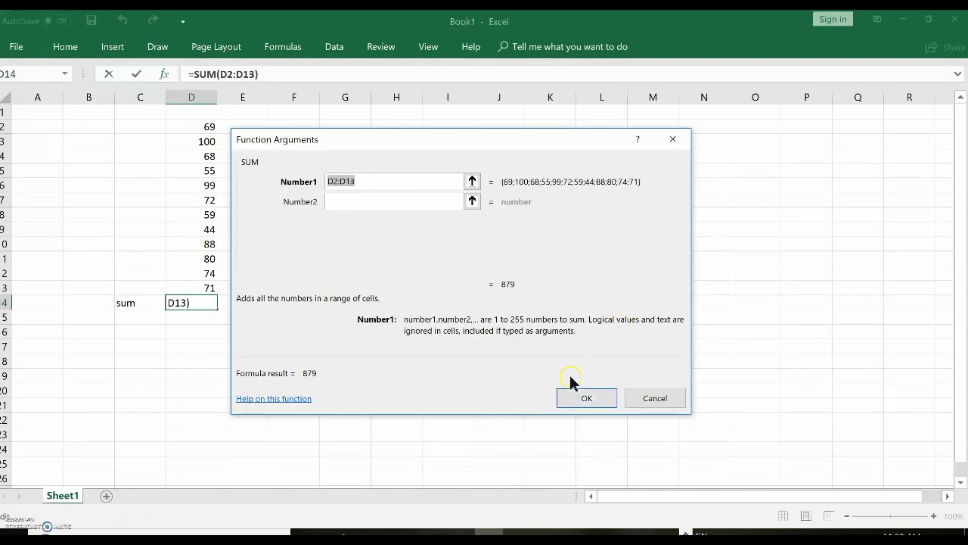
{"action": "left_click", "coordinate": [578, 396]}
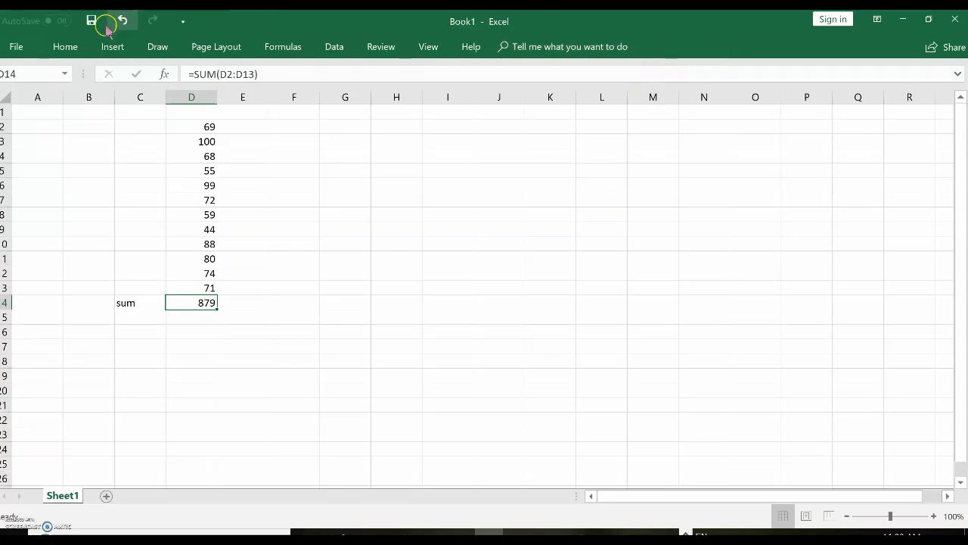
Label cell C15, directly below the "sum" label, as "average"
{"action": "left_click", "coordinate": [65, 47]}
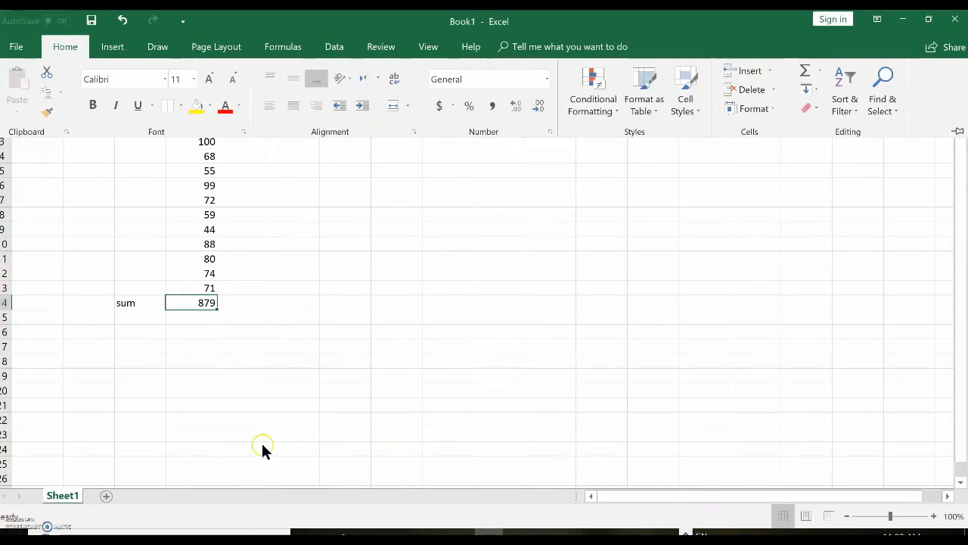
{"action": "left_click", "coordinate": [129, 310]}
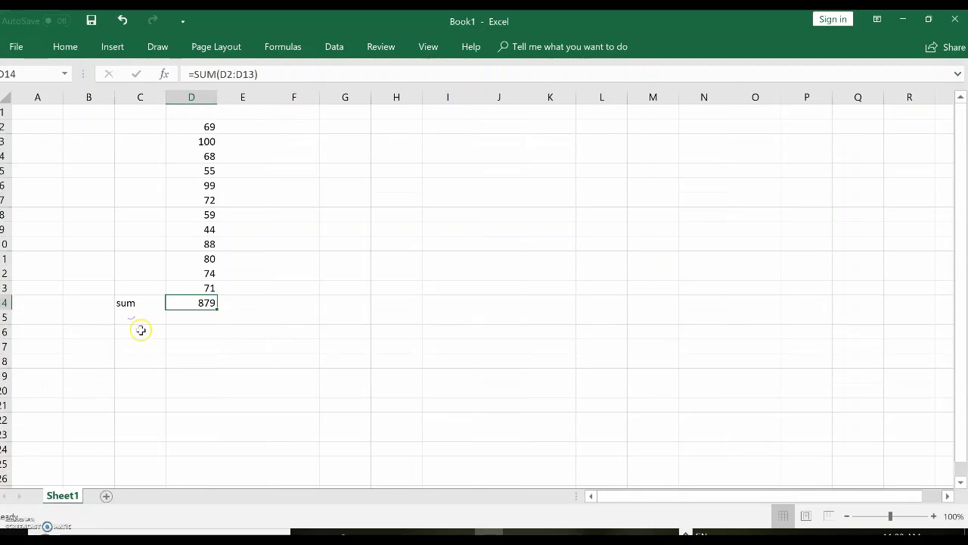
{"action": "left_click", "coordinate": [132, 317]}
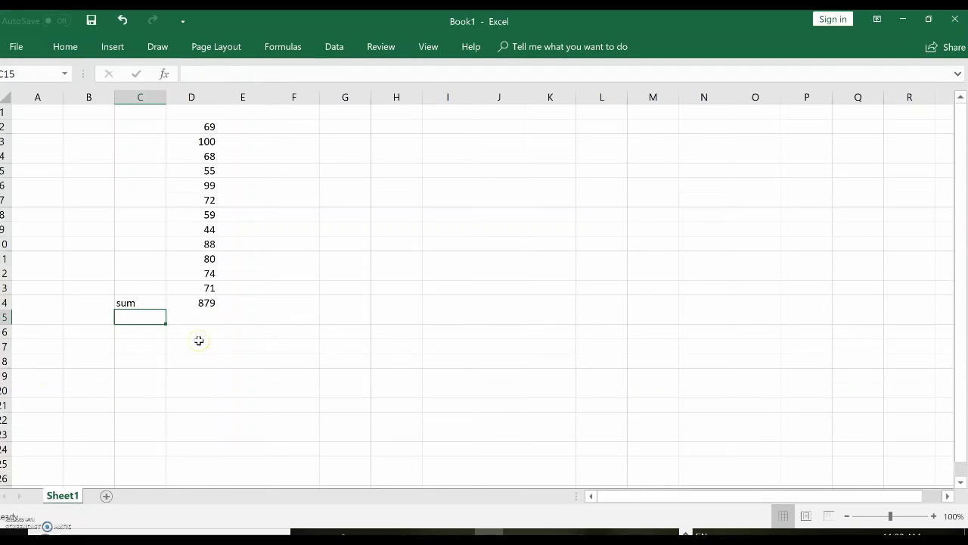
{"action": "type", "text": "average"}
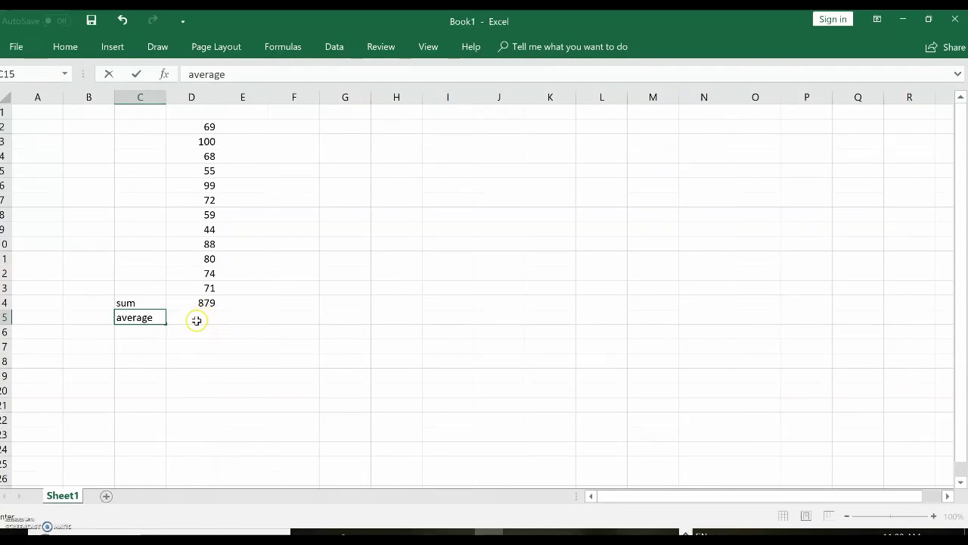
Start inserting the AVERAGE function from the Statistical category in cell D15
{"action": "left_click", "coordinate": [201, 316]}
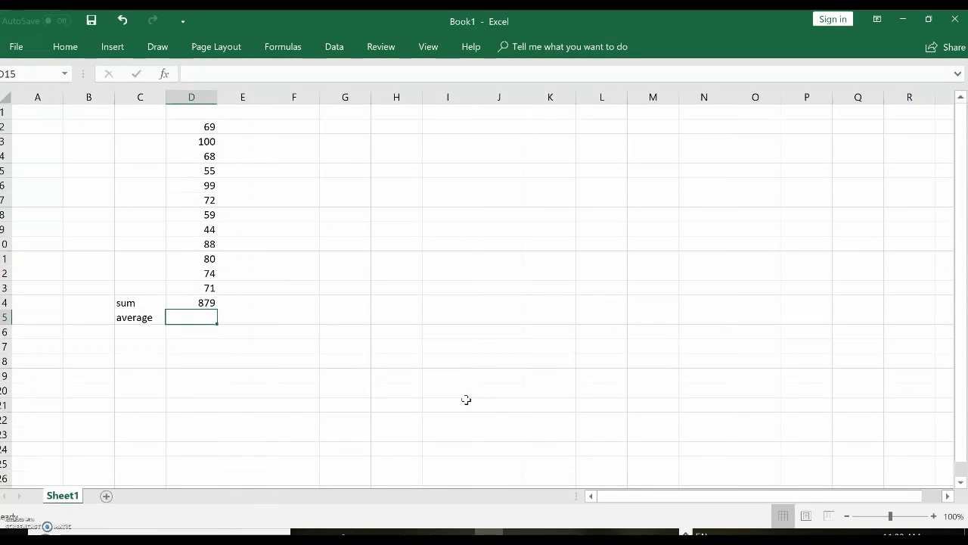
{"action": "left_click", "coordinate": [163, 74]}
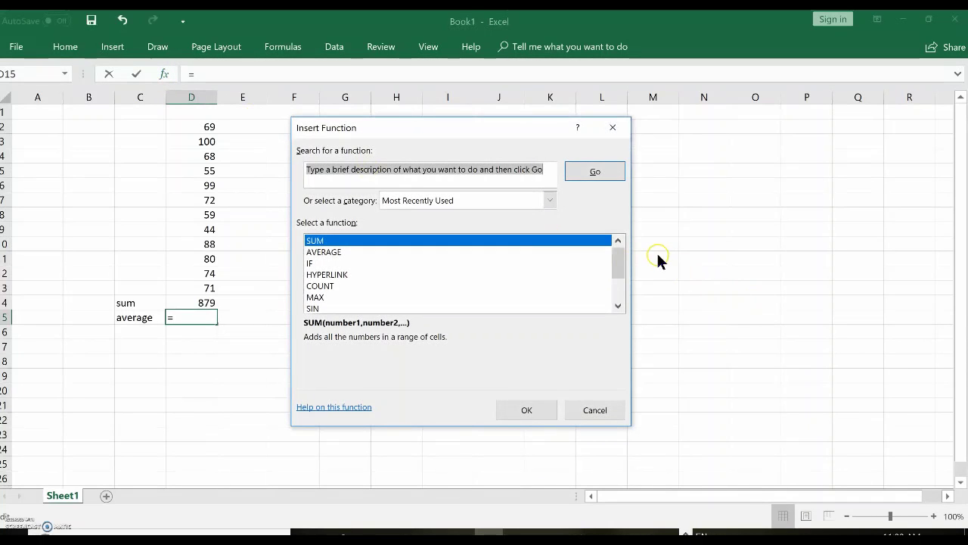
{"action": "left_click", "coordinate": [548, 201]}
{"action": "left_click", "coordinate": [399, 271]}
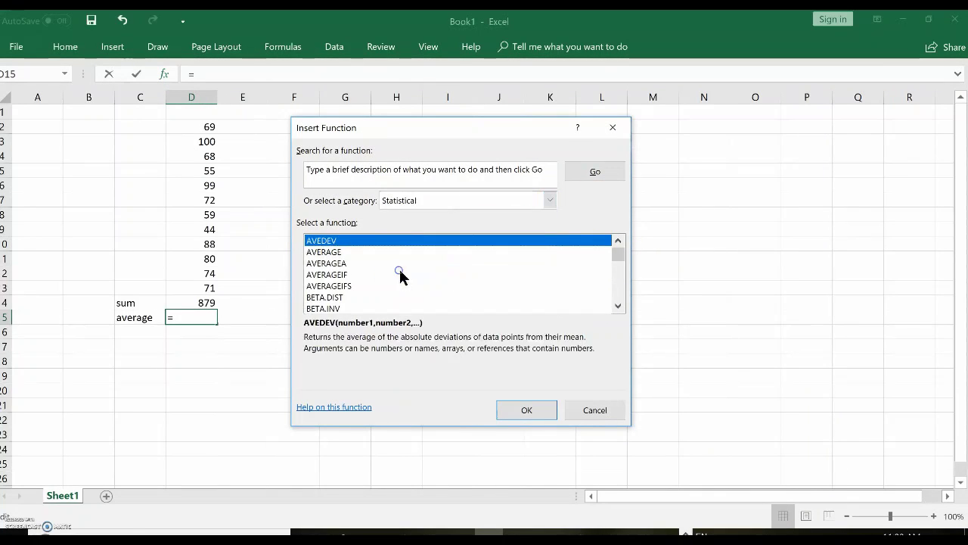
{"action": "left_click", "coordinate": [326, 255]}
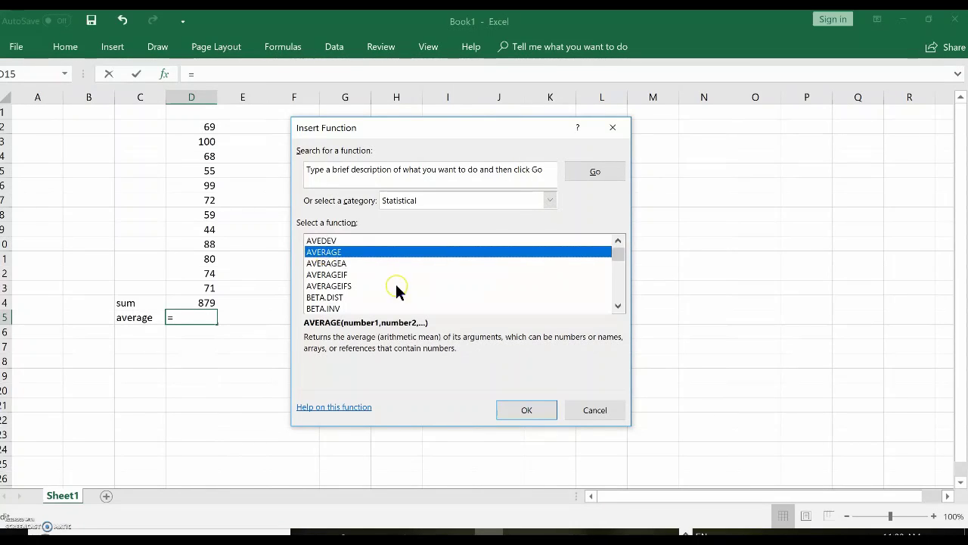
{"action": "left_click", "coordinate": [538, 409]}
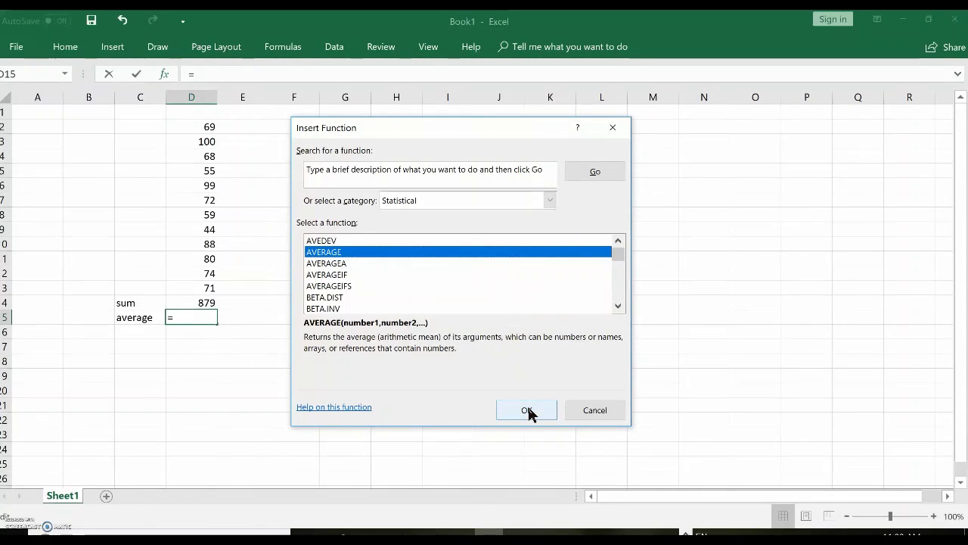
{"action": "left_click", "coordinate": [528, 409]}
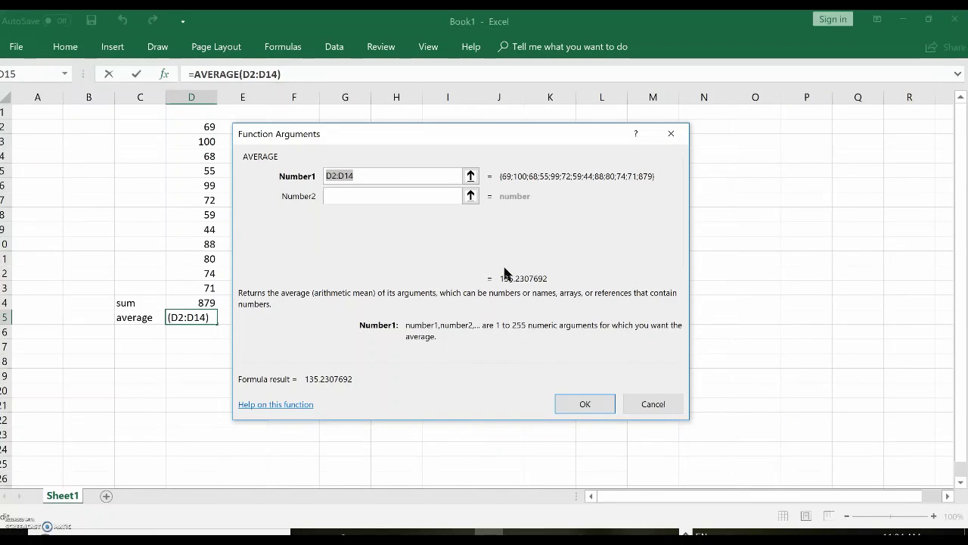
Set the AVERAGE function's first argument to D2:D13 and complete the formula
{"action": "left_click", "coordinate": [362, 175]}
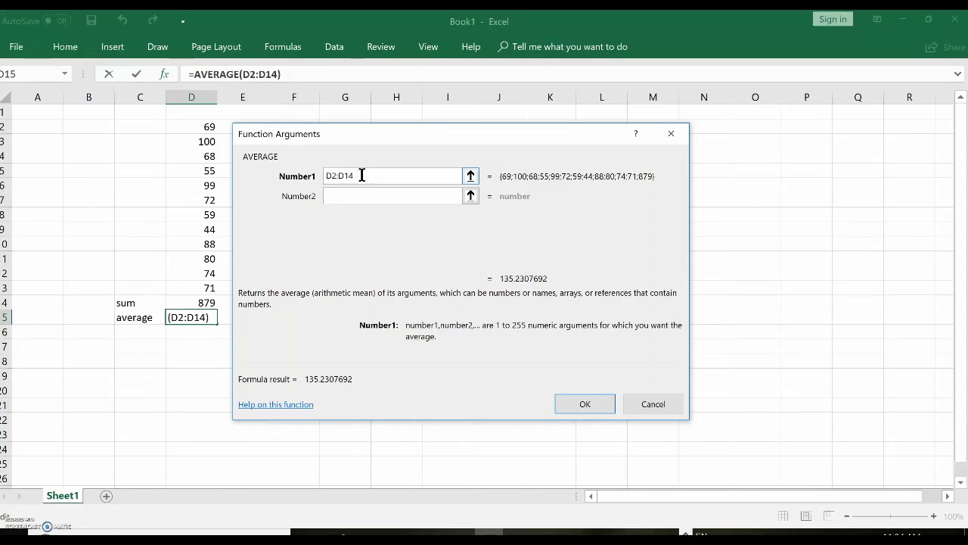
{"action": "key", "text": "BackSpace"}
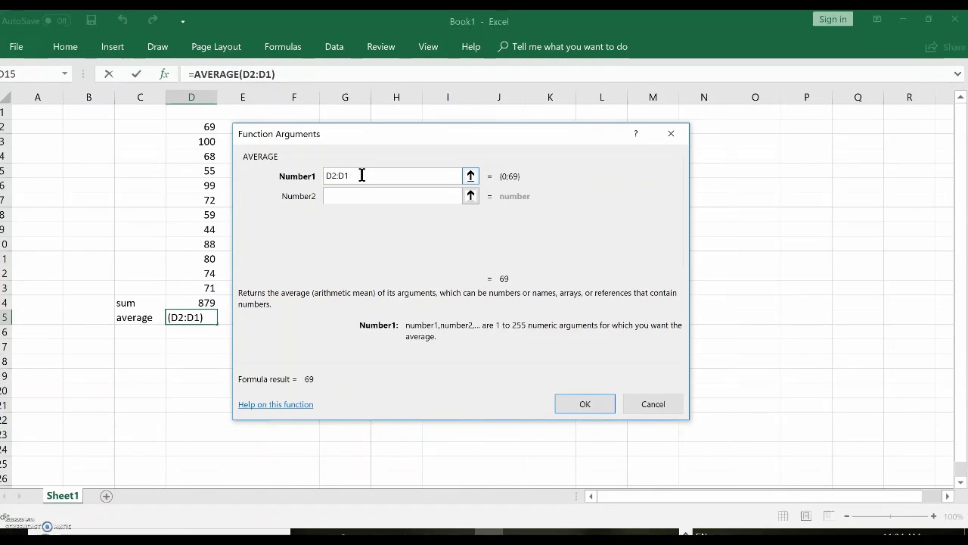
{"action": "type", "text": "3"}
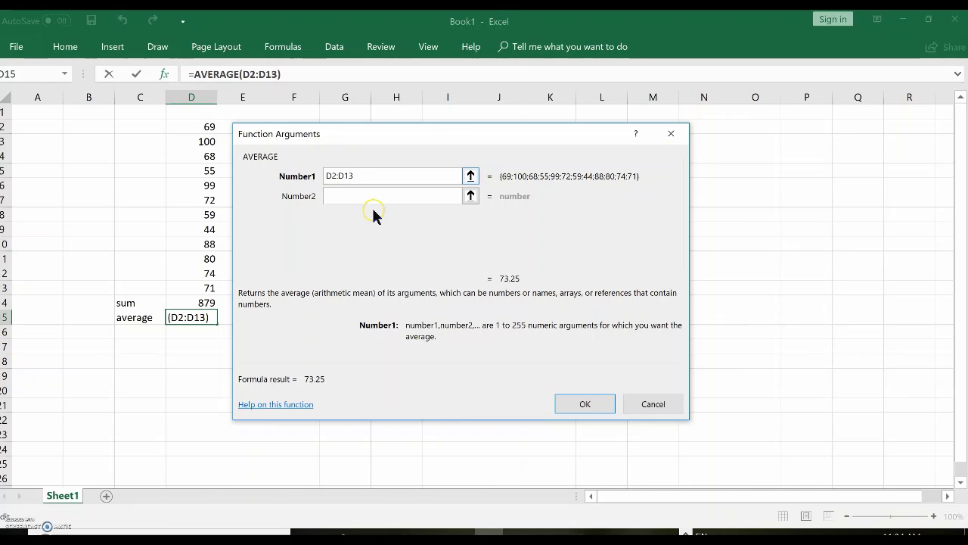
{"action": "left_click", "coordinate": [589, 403]}
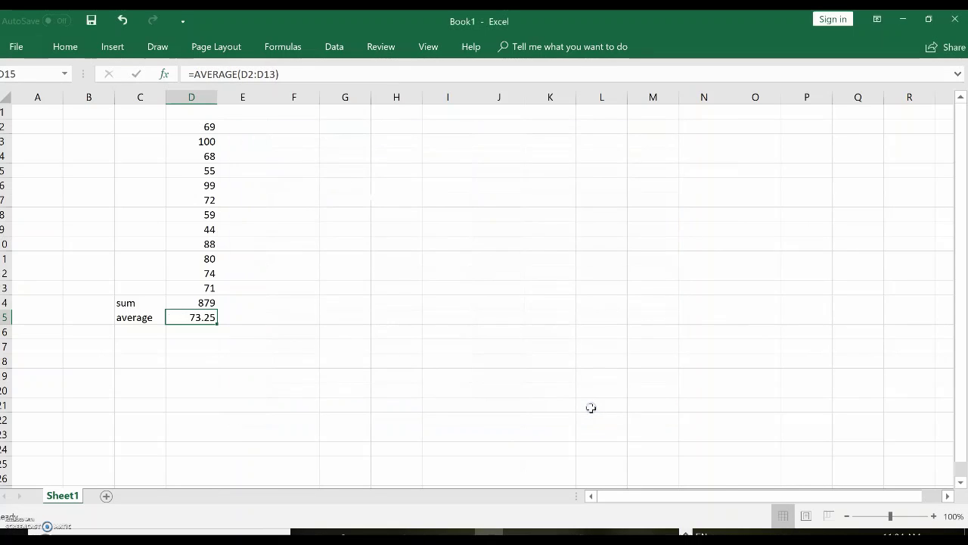